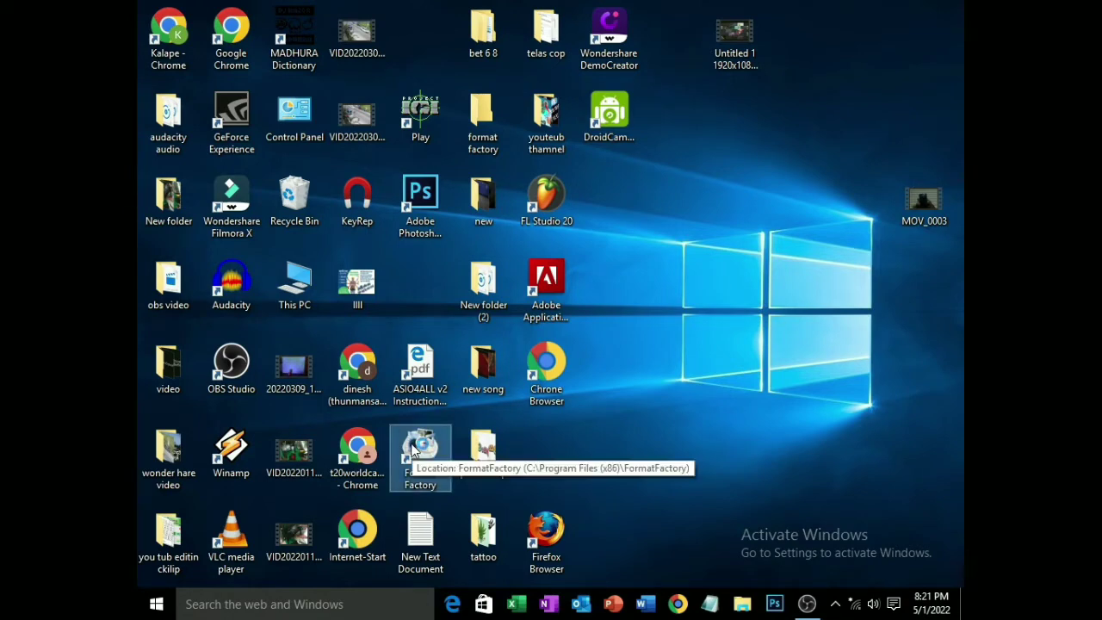
- Launch Format Factory from the desktop and leave its window at its normal, unmaximized size
double_click(412, 448)
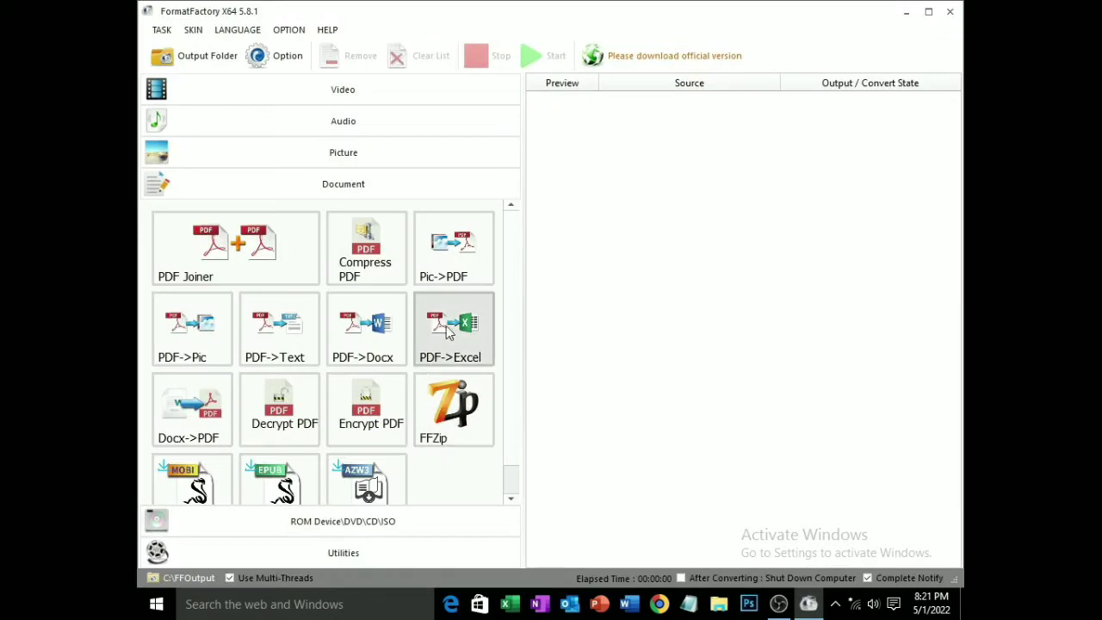
click(927, 18)
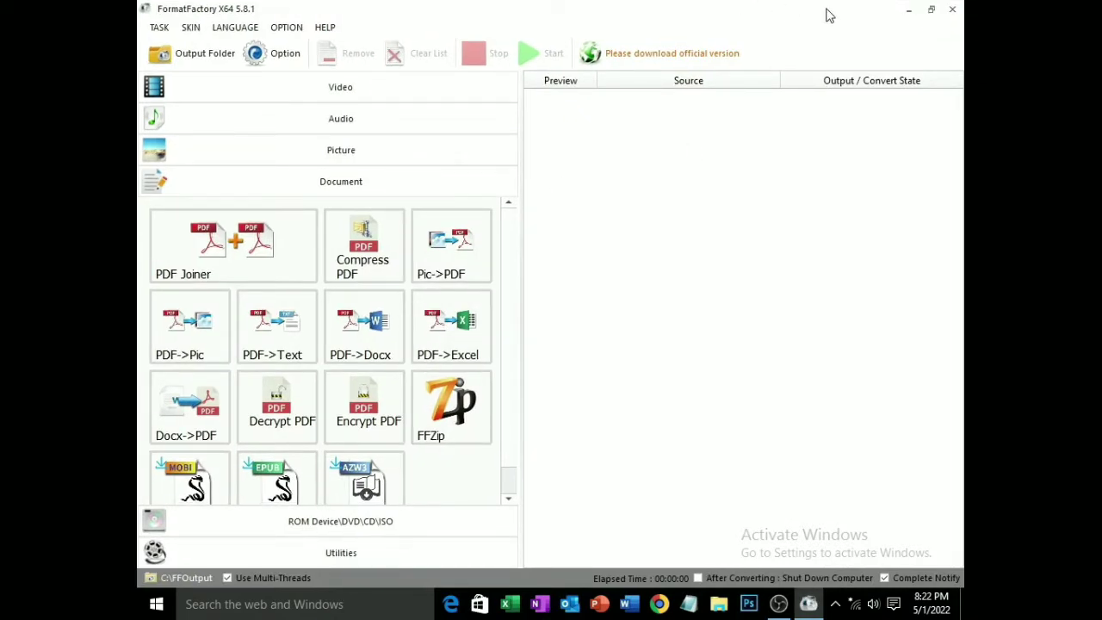
click(932, 10)
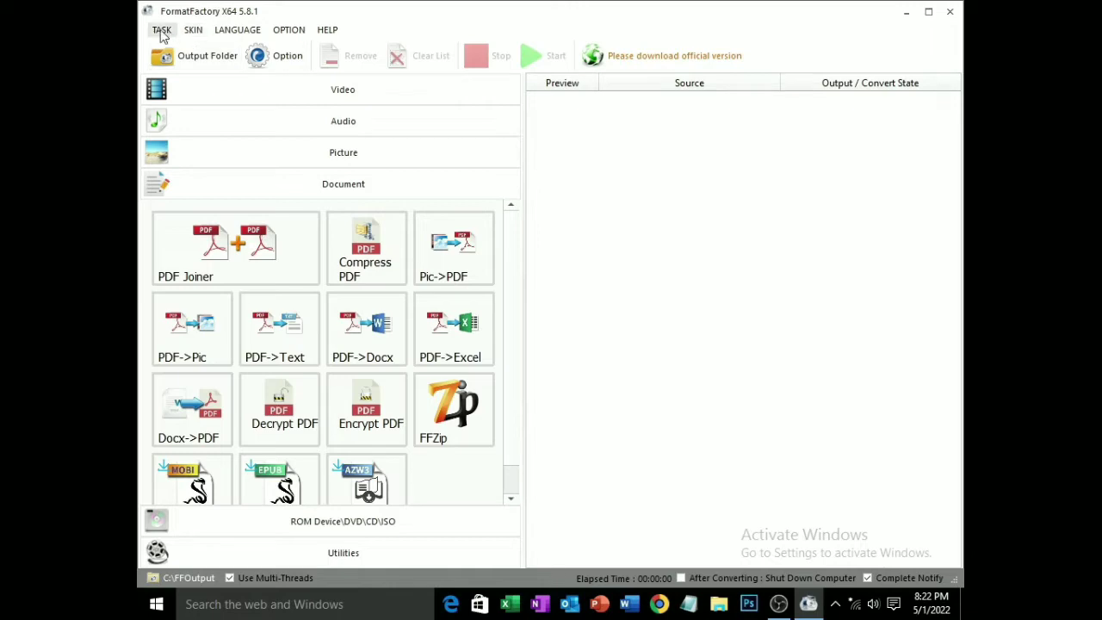
- Open the output folder in File Explorer and browse to the Desktop's "wonder hare video" folder
click(198, 57)
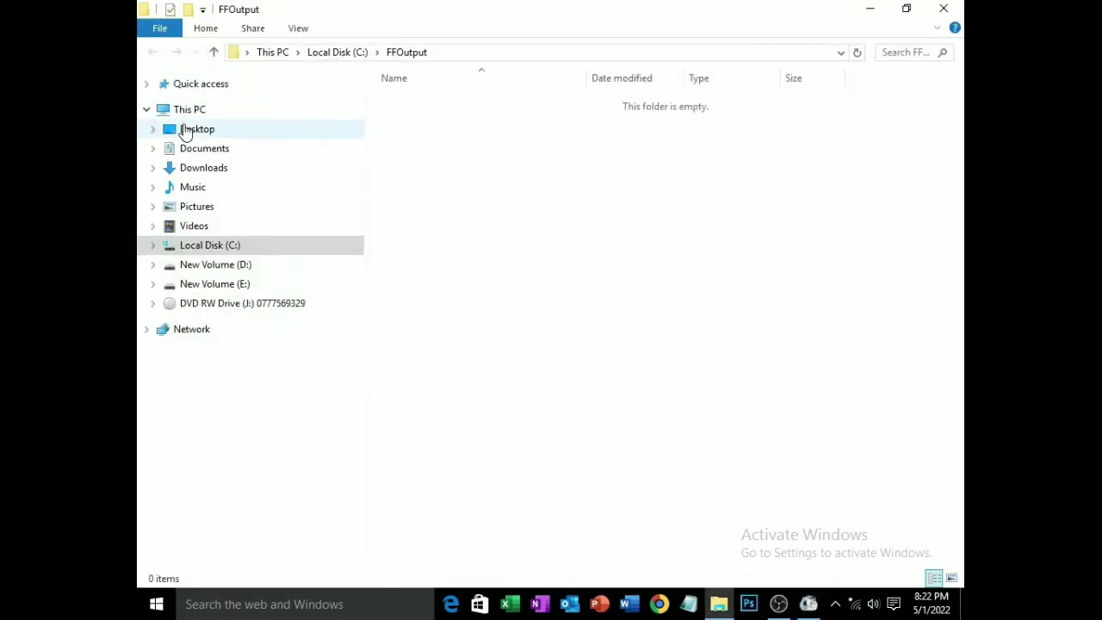
click(185, 132)
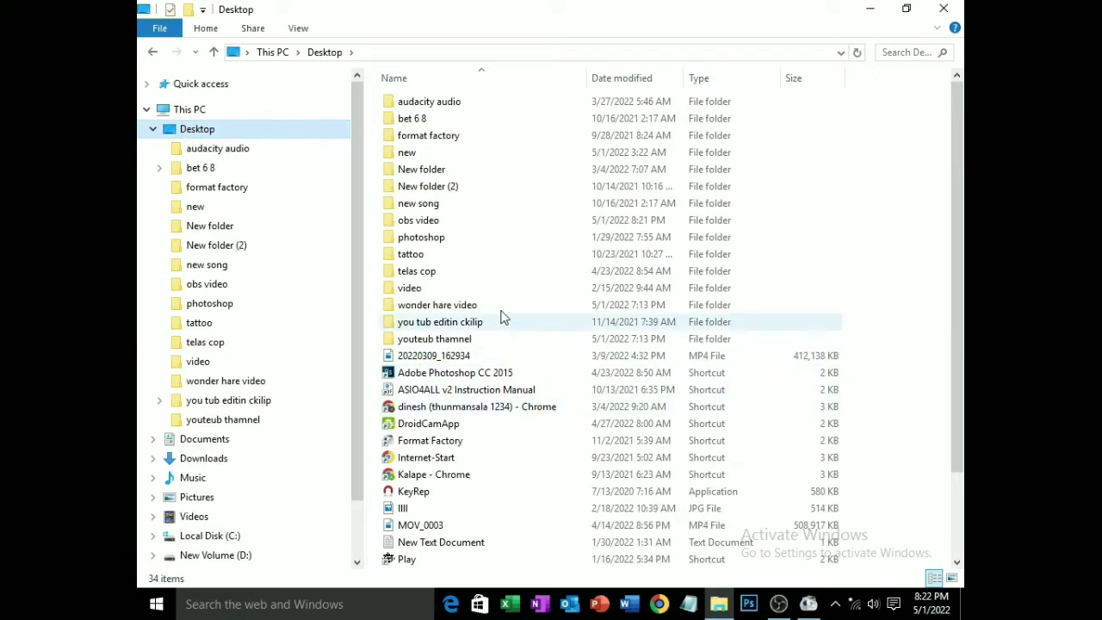
scroll(510, 199, down, 2)
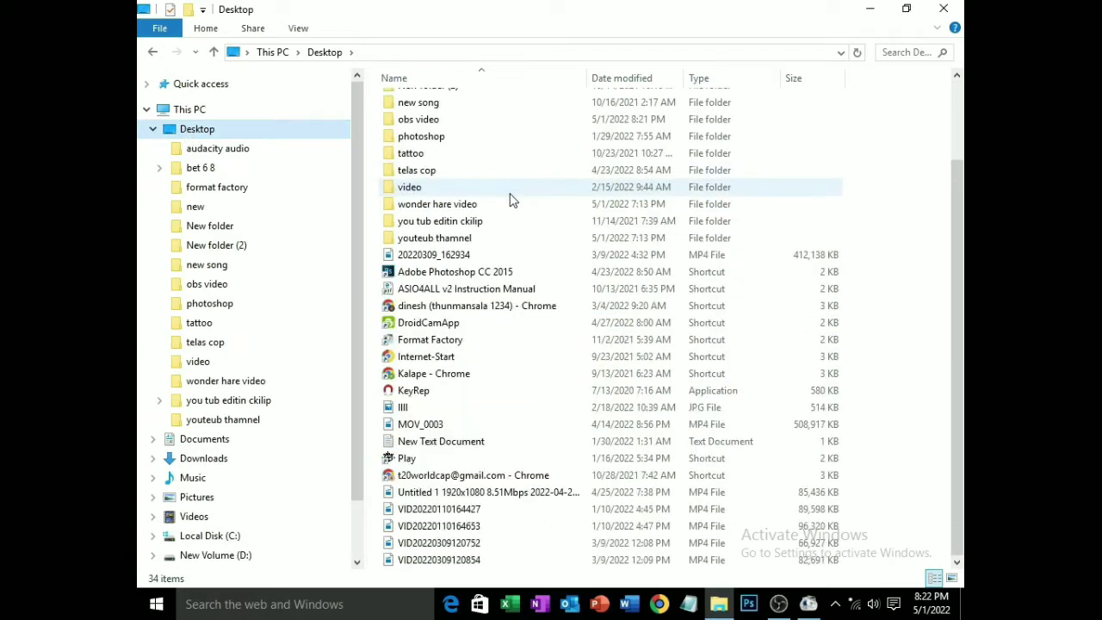
scroll(495, 207, up, 2)
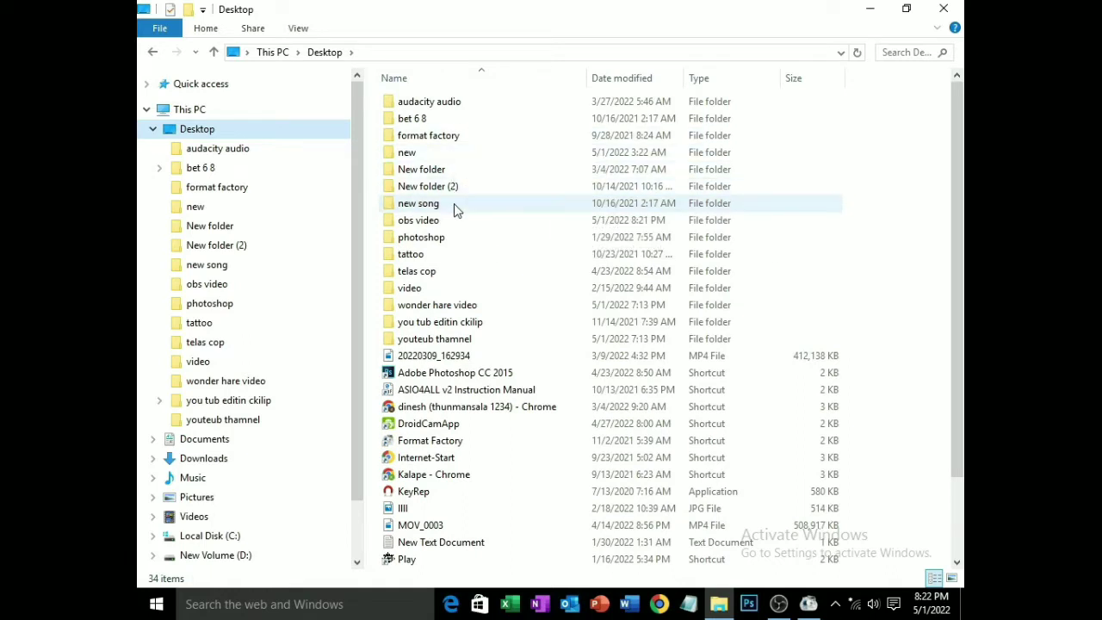
double_click(432, 306)
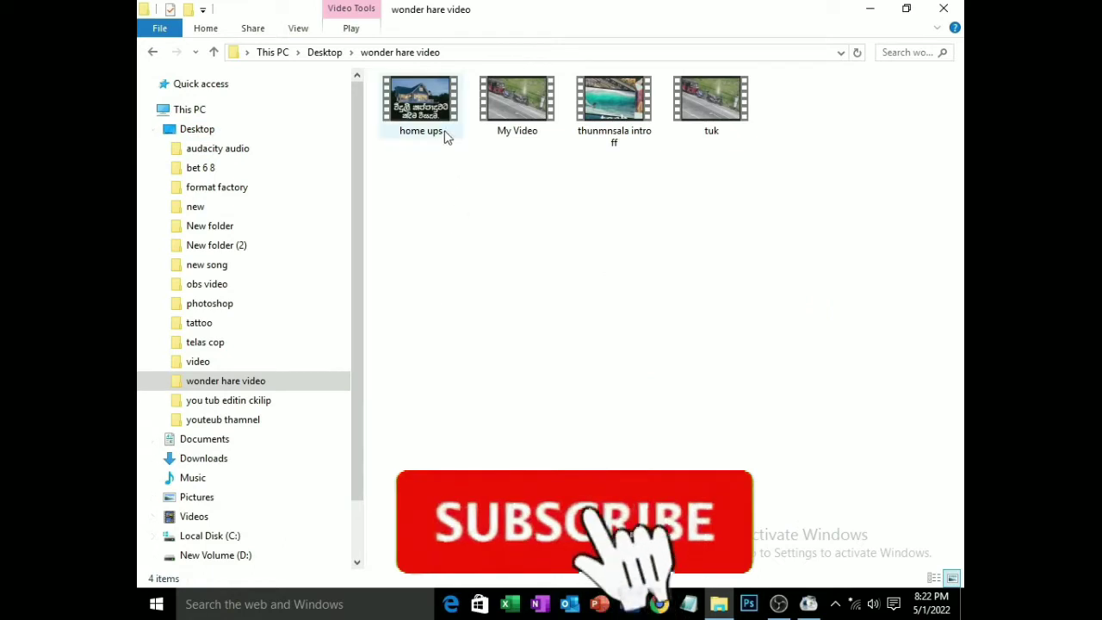
- Play the "home ups" video to preview it and close the player
click(430, 113)
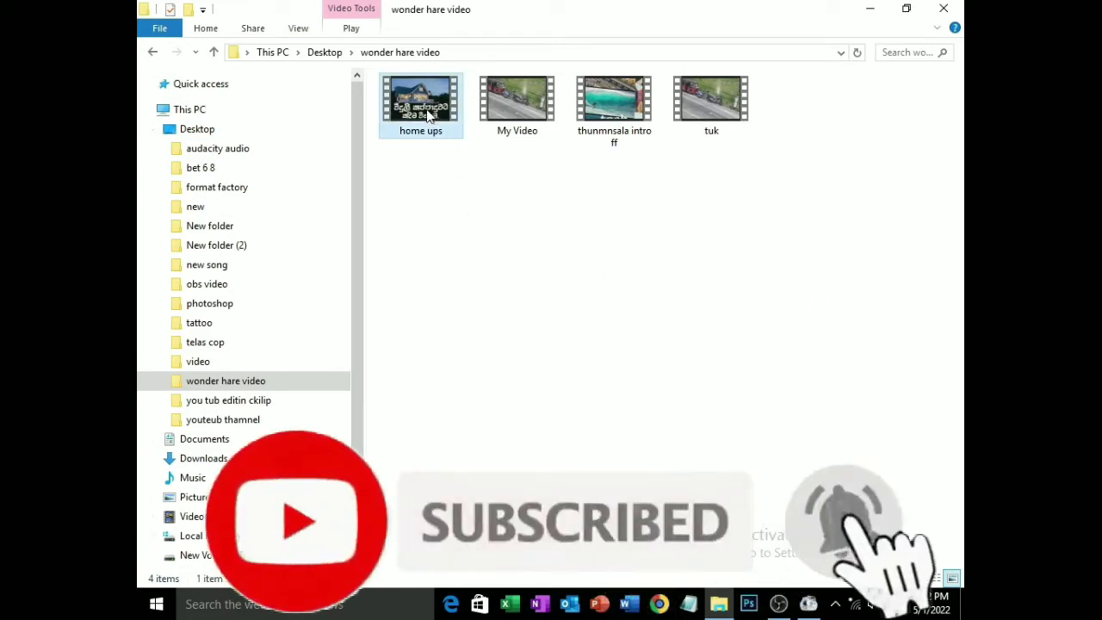
double_click(433, 109)
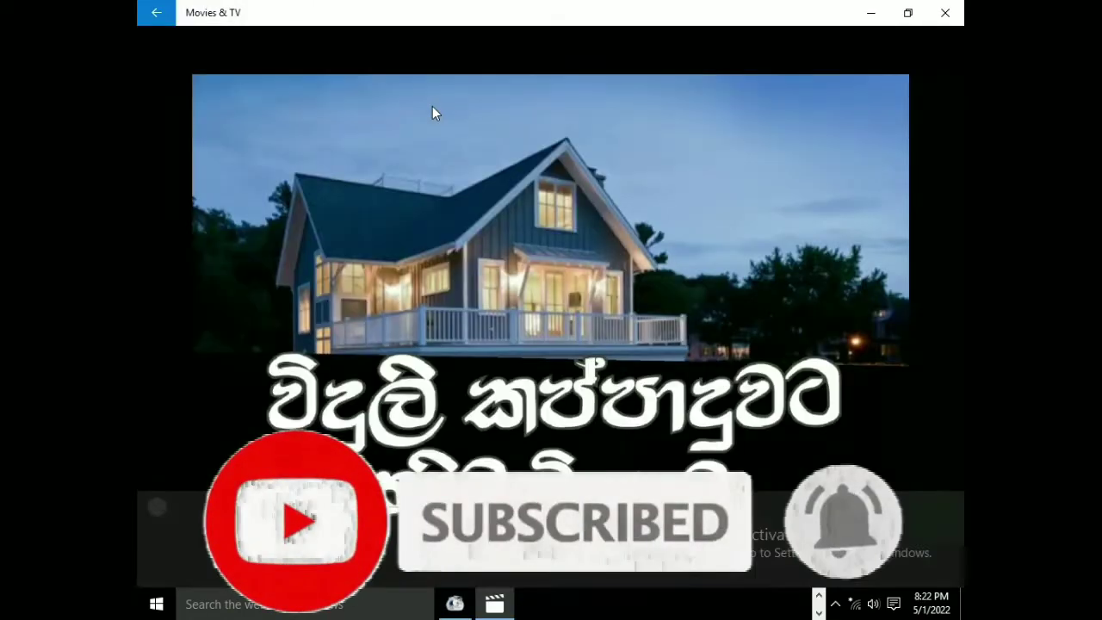
click(944, 12)
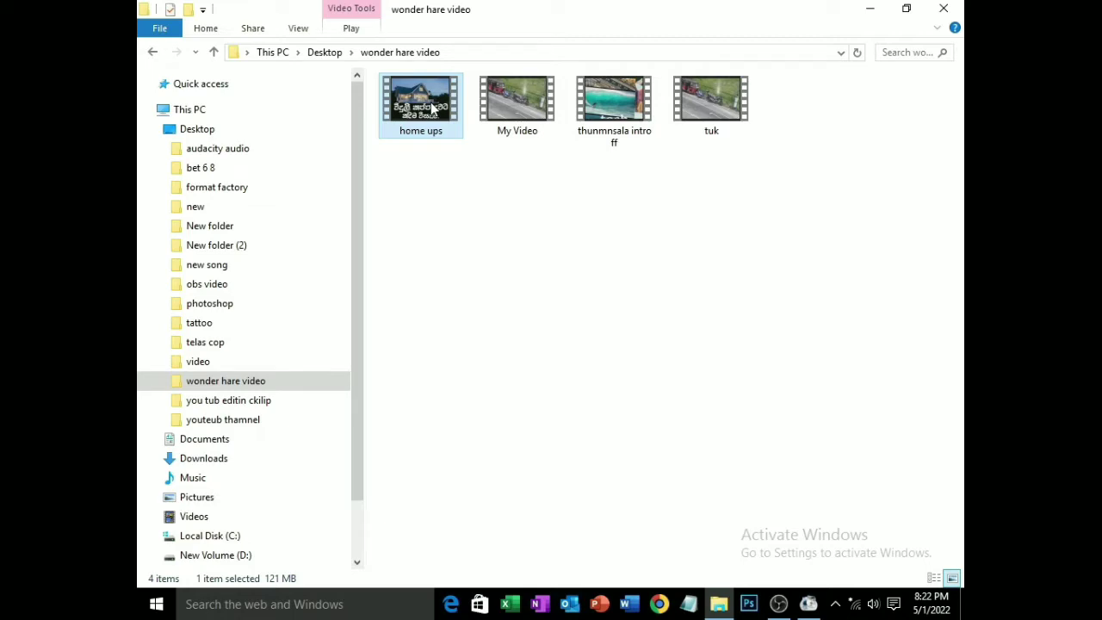
- Shrink and move the folder window aside and add "home ups" to Format Factory's task list as an MP4 conversion
click(906, 10)
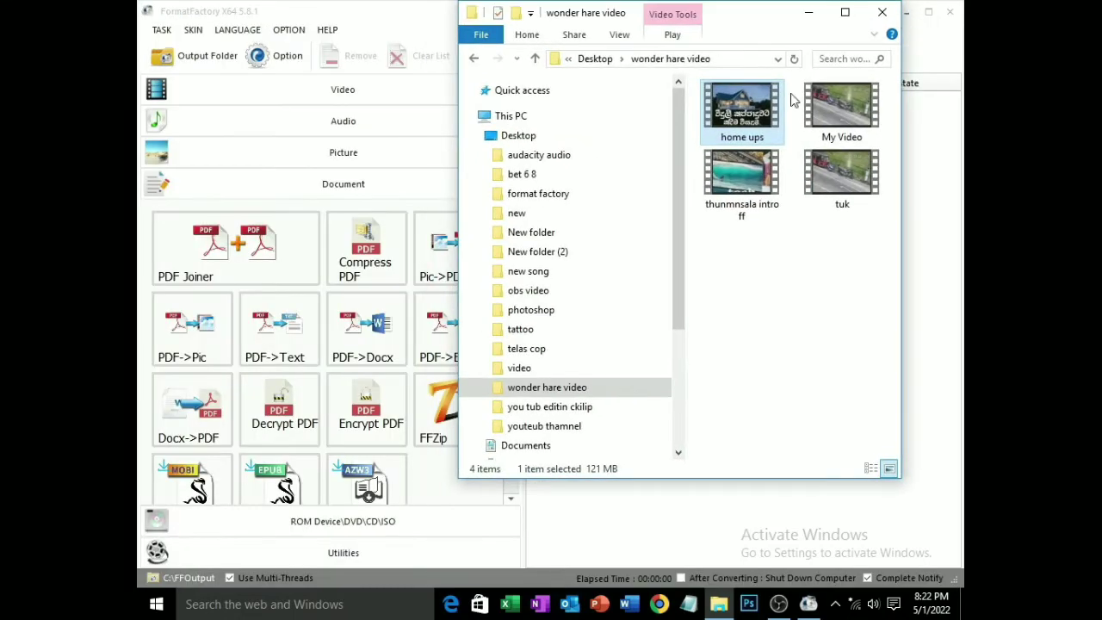
drag(748, 24, 451, 138)
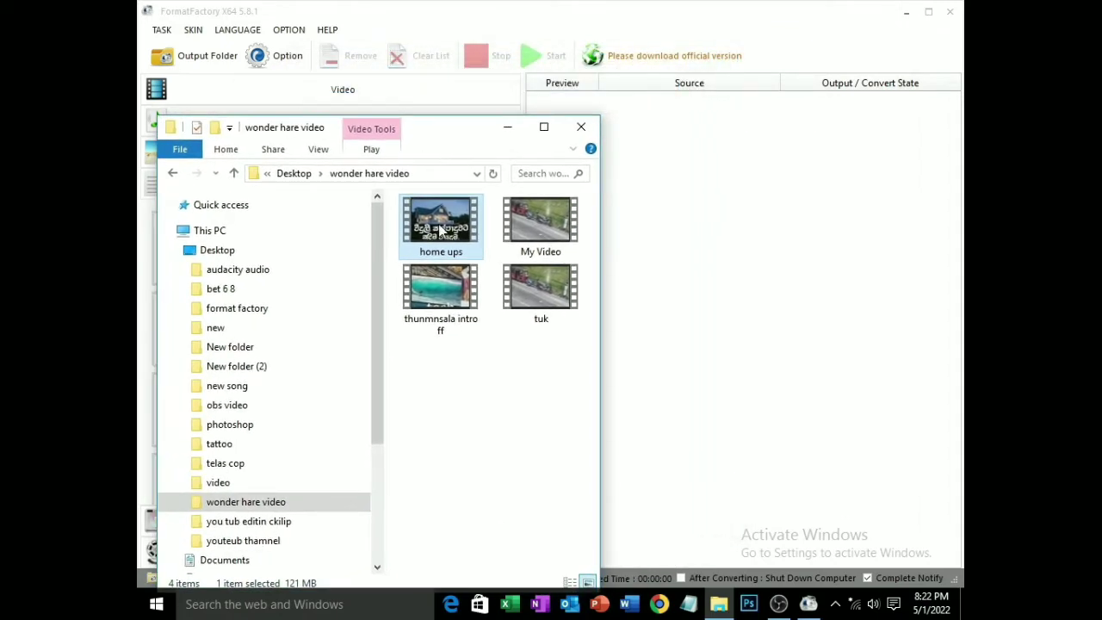
drag(440, 228, 783, 283)
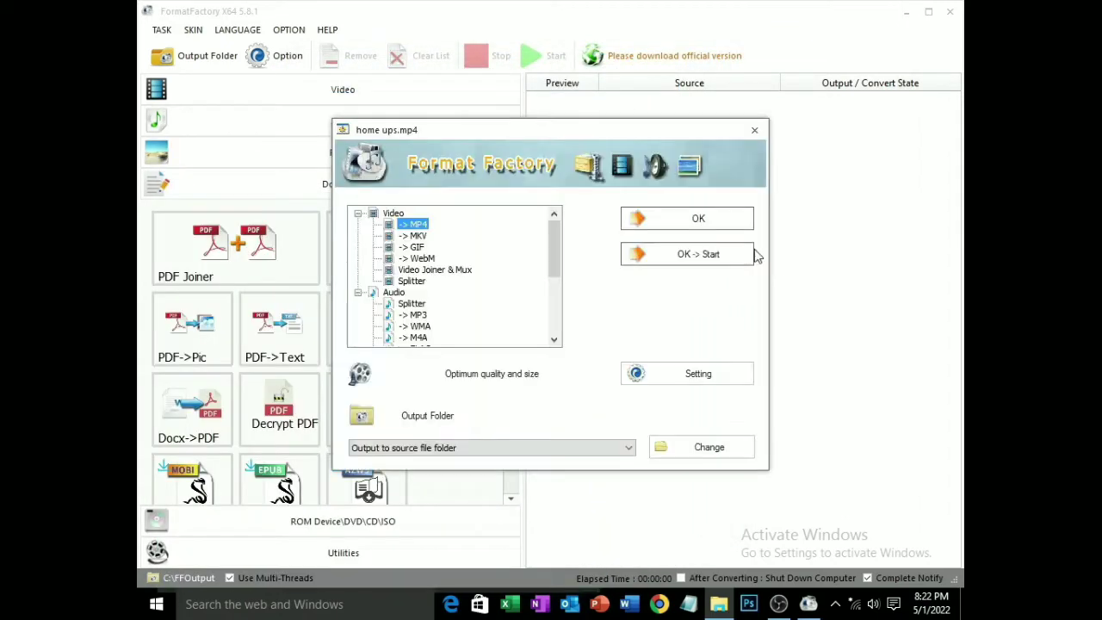
click(674, 219)
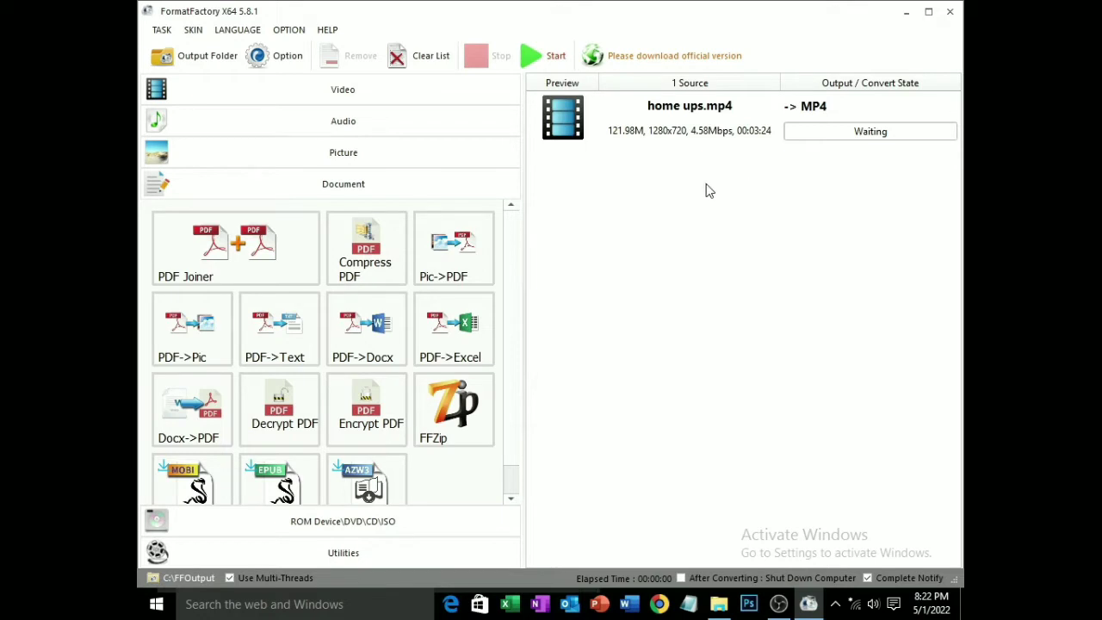
- Minimize the converter, check the file size in the properties of "home ups", and close the folder window
click(905, 12)
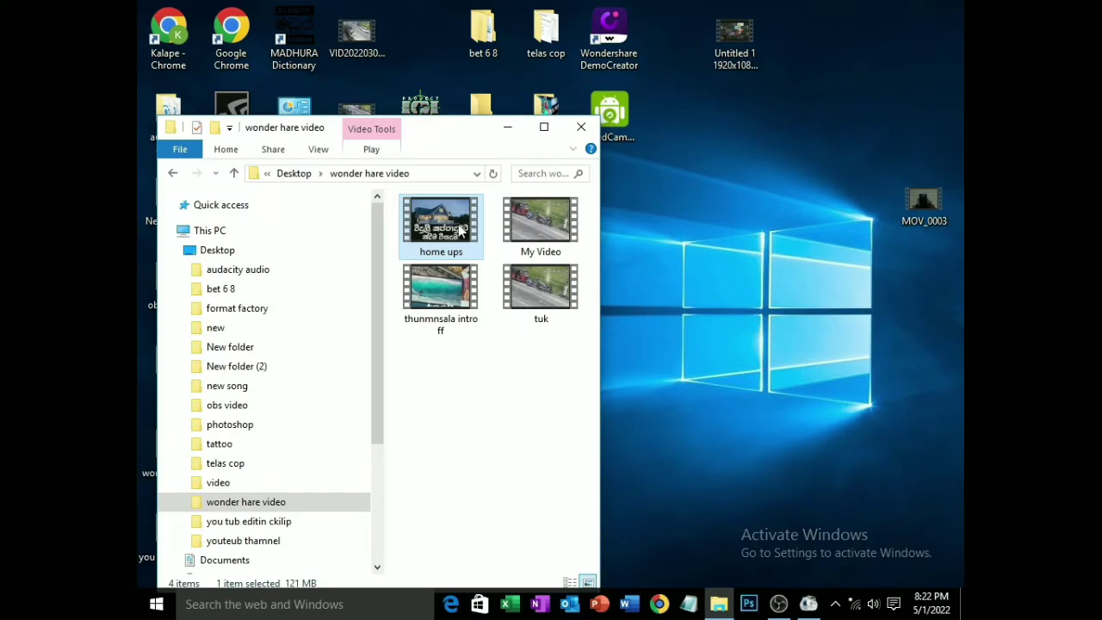
right_click(461, 229)
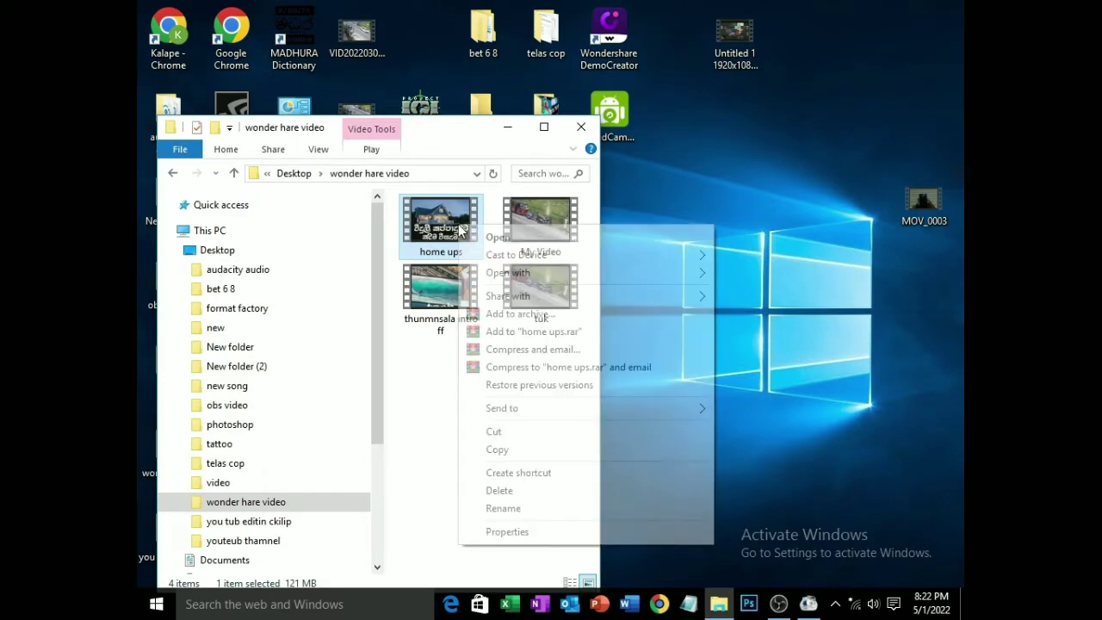
click(507, 531)
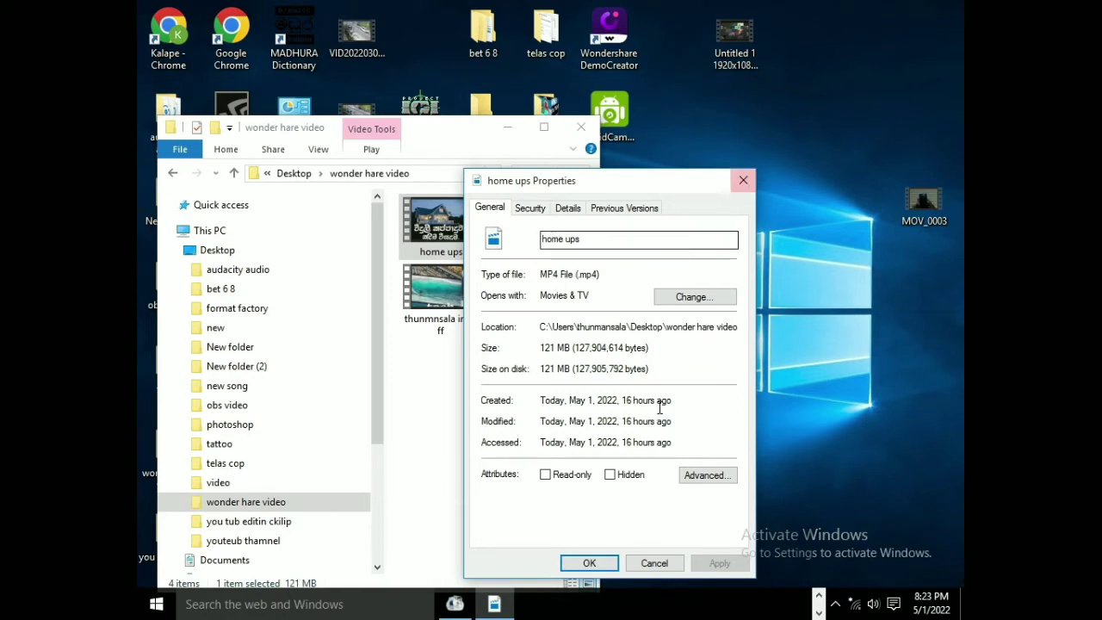
click(582, 568)
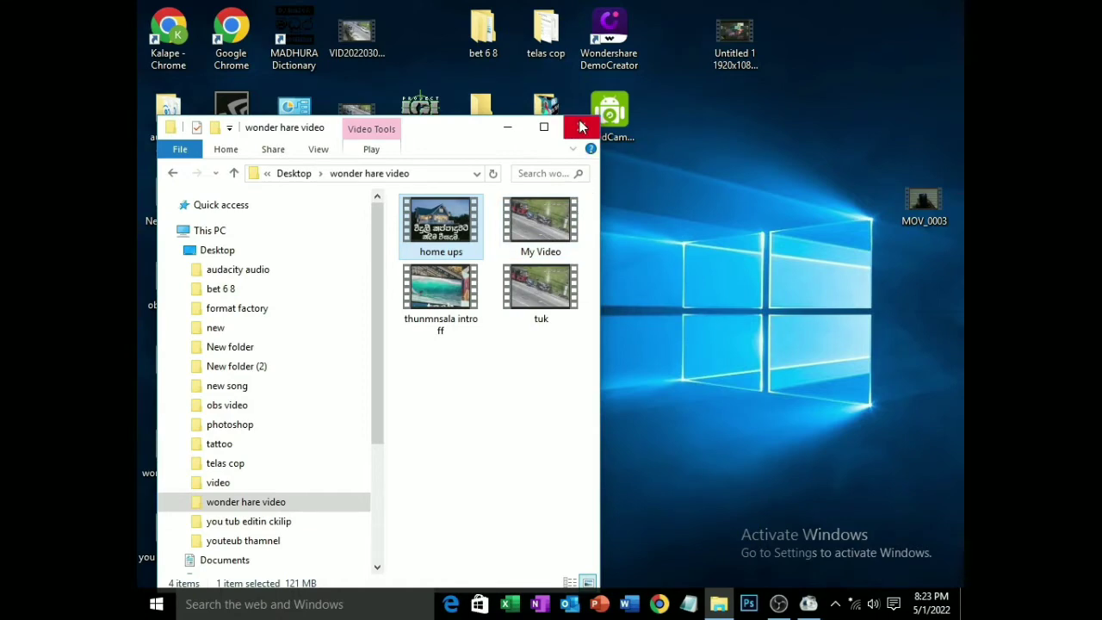
click(580, 128)
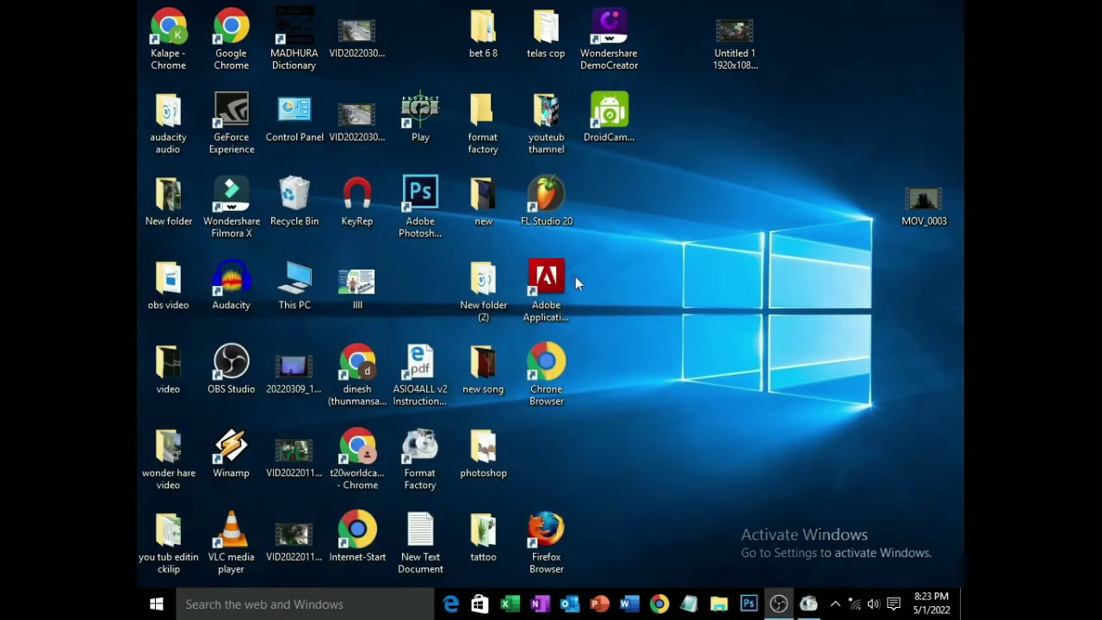
- Return to Format Factory, run the MP4 conversion of home ups.mp4, and dismiss the completion notification
click(809, 606)
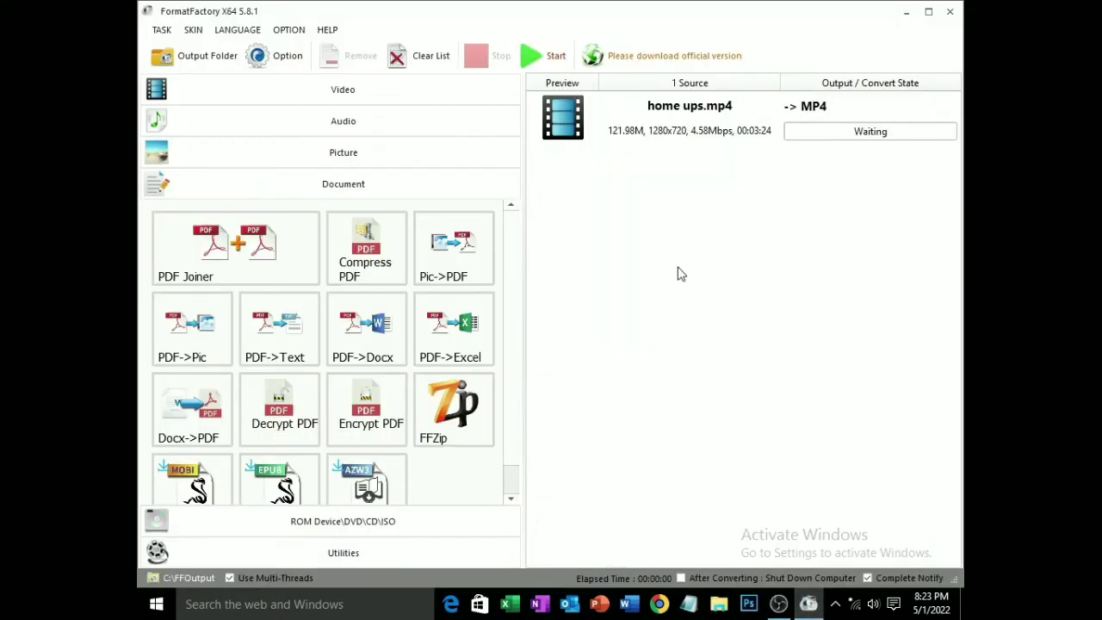
click(536, 58)
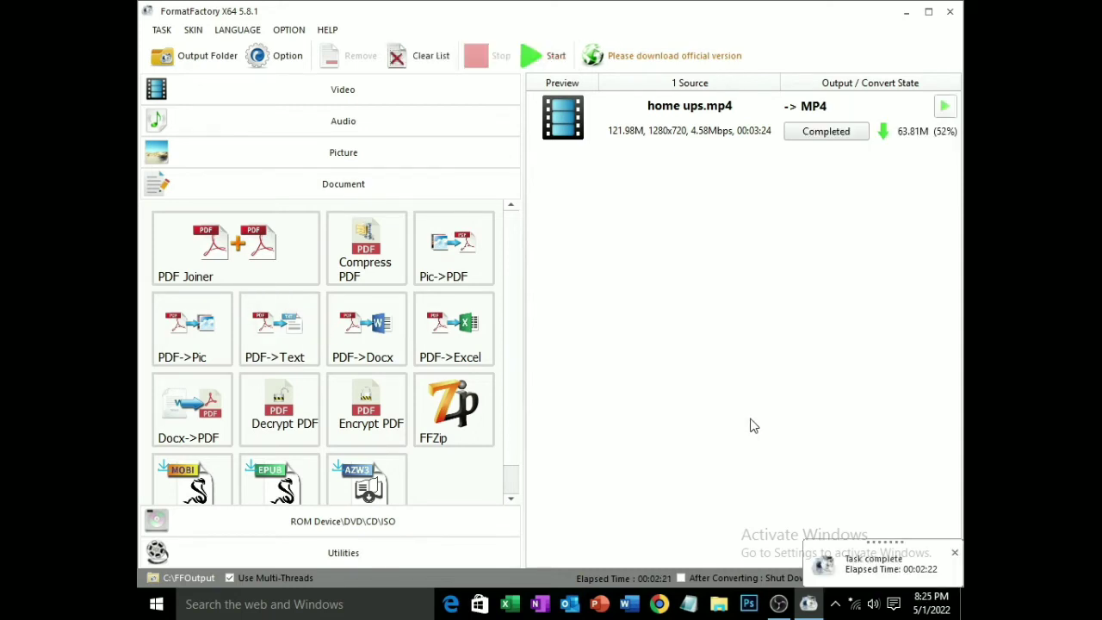
click(954, 553)
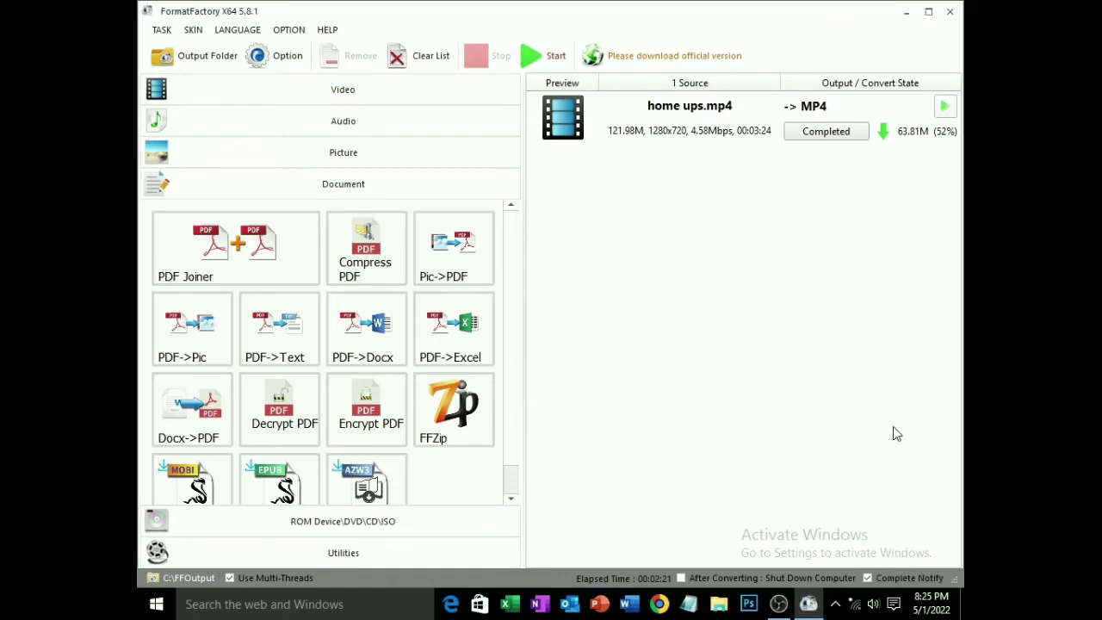
- Select the completed home ups.mp4 task and close Format Factory
click(827, 142)
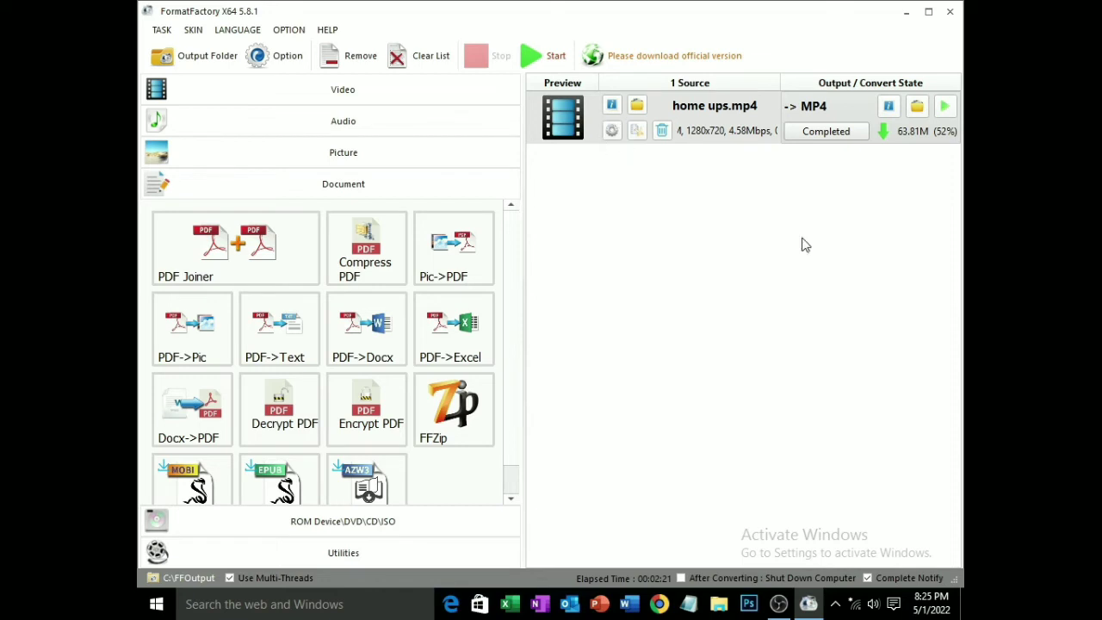
click(853, 252)
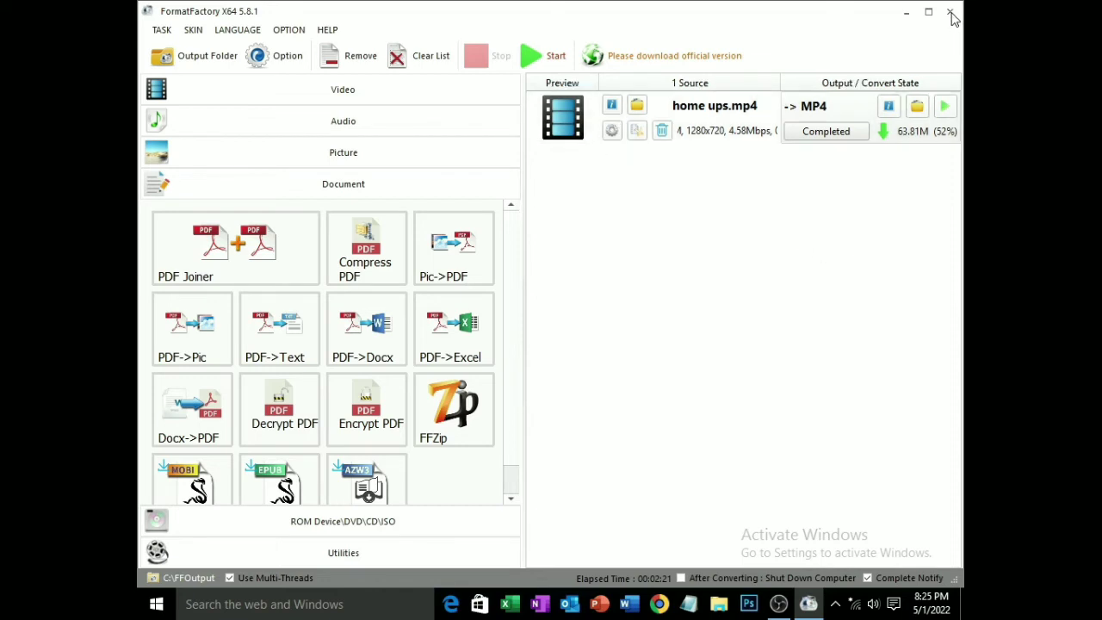
click(950, 13)
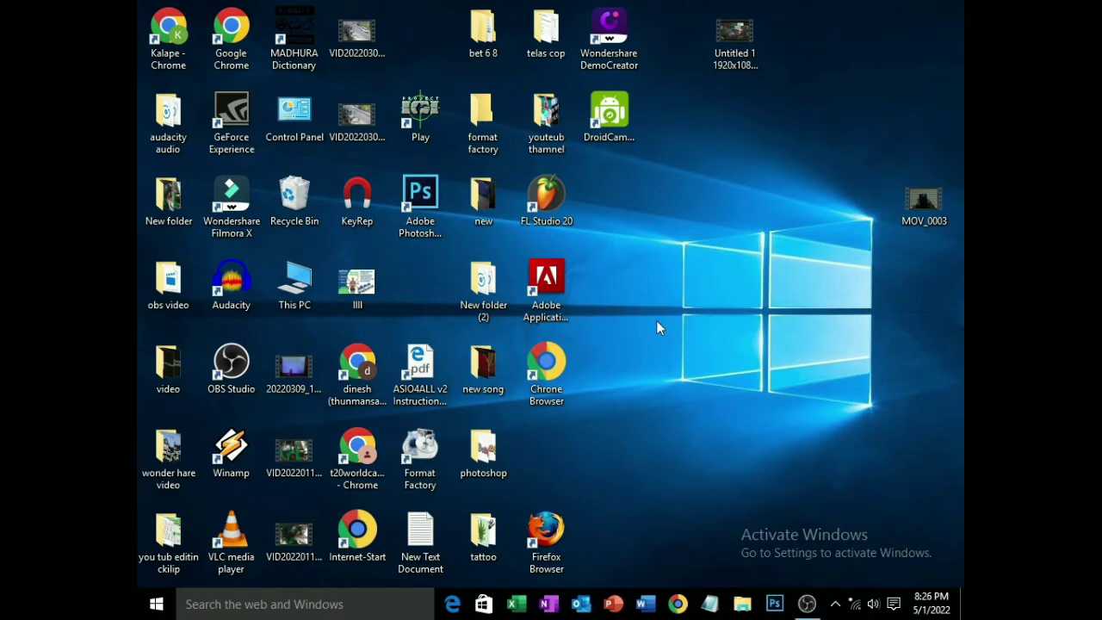
- Open the "wonder hare video" folder from the desktop in a maximized window
double_click(166, 469)
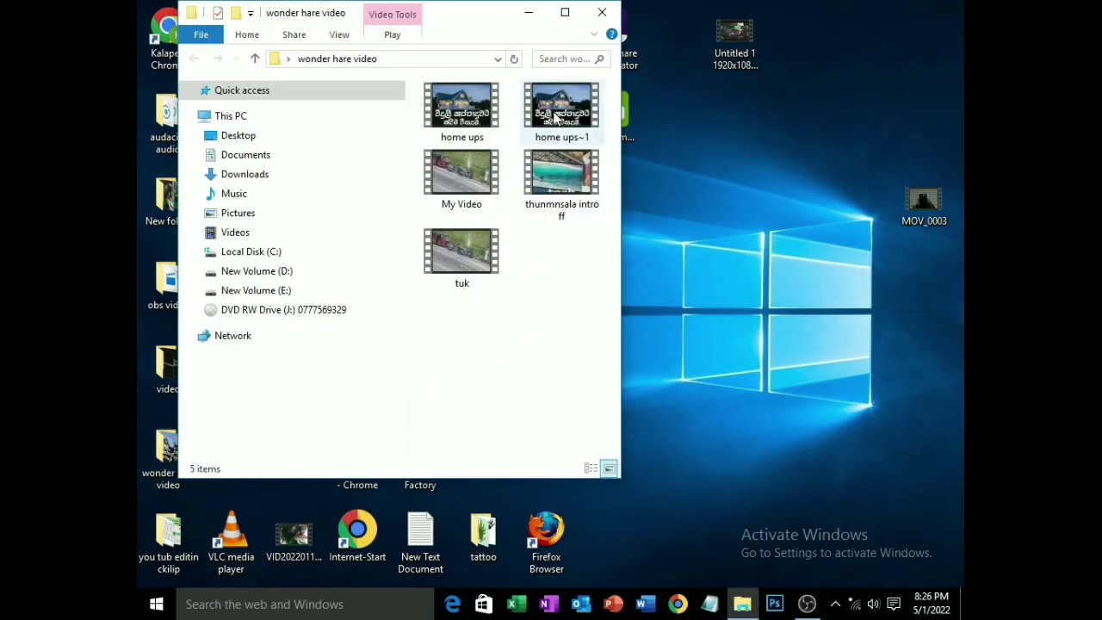
click(580, 14)
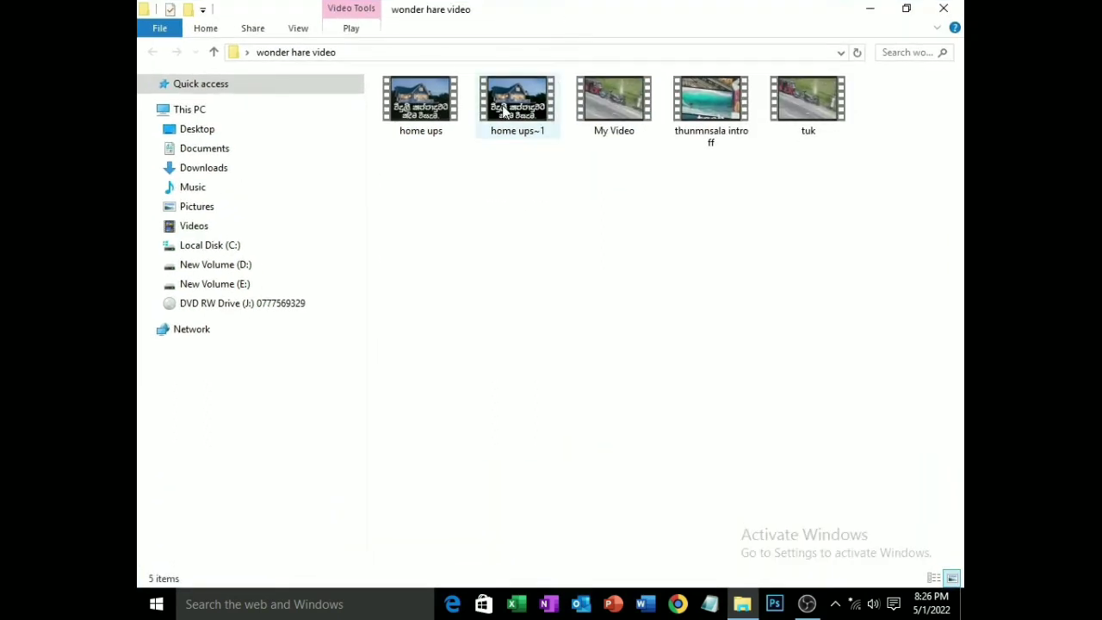
right_click(424, 107)
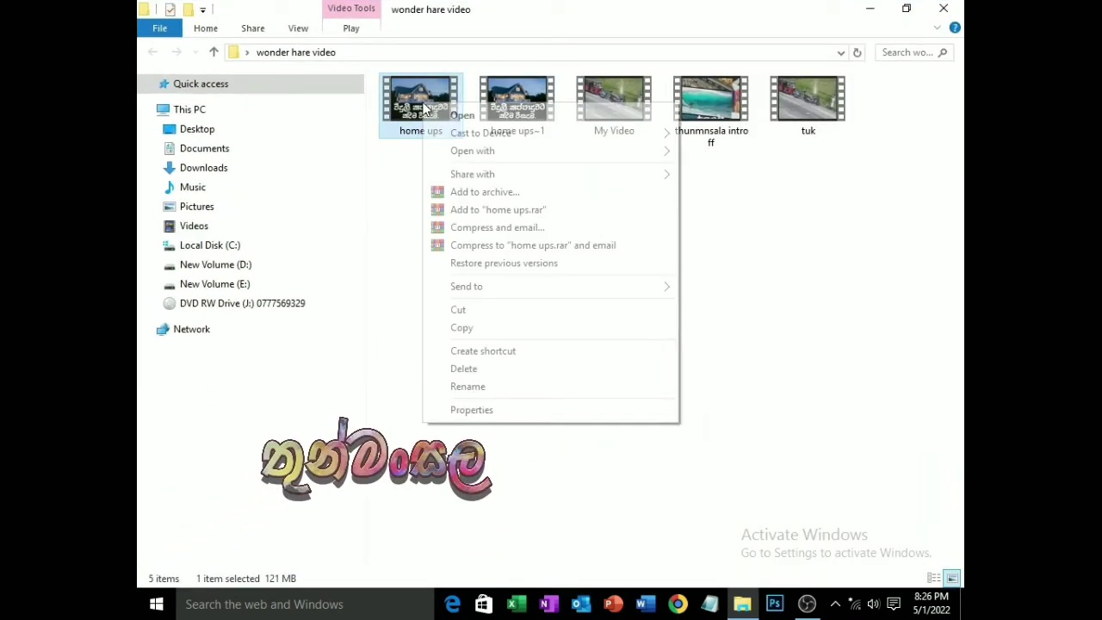
click(452, 389)
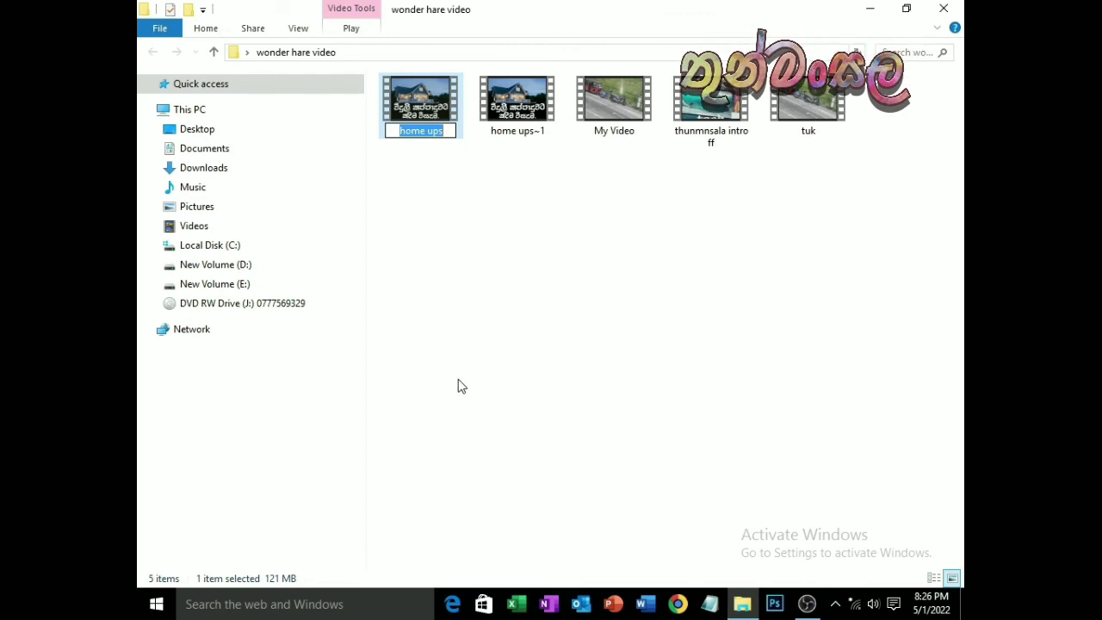
click(457, 387)
- Open the properties of the original "home ups" video to check its file size
right_click(427, 101)
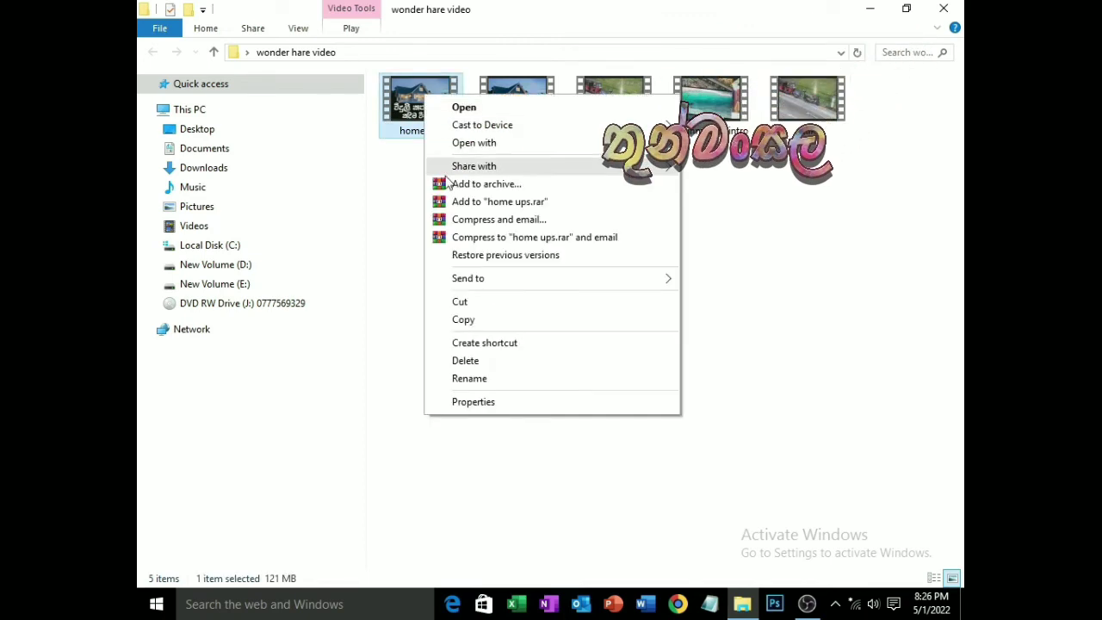
click(482, 402)
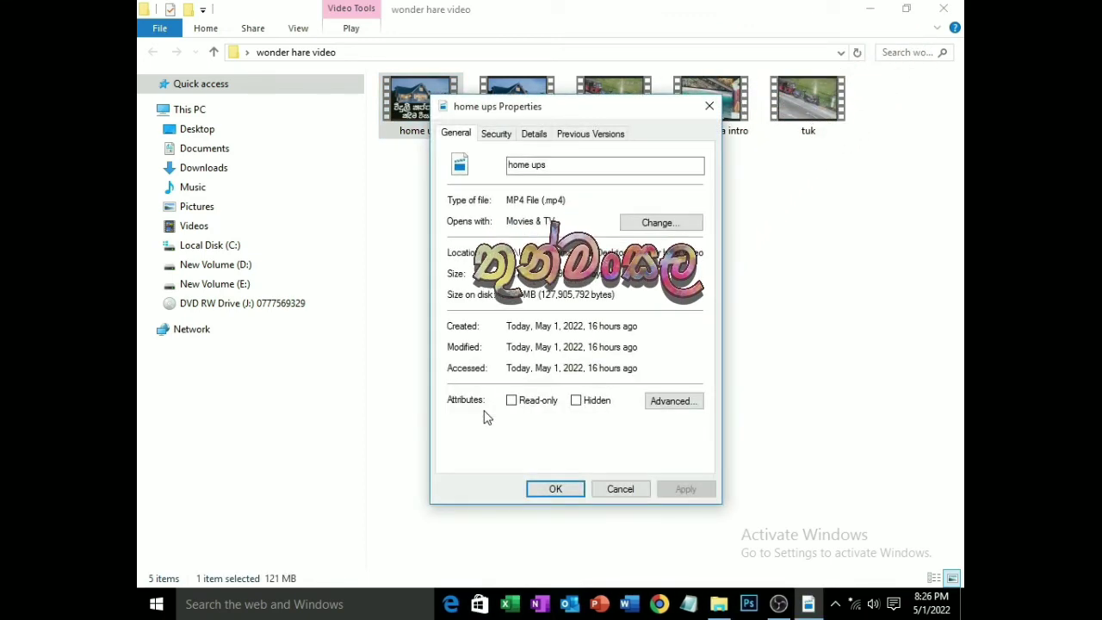